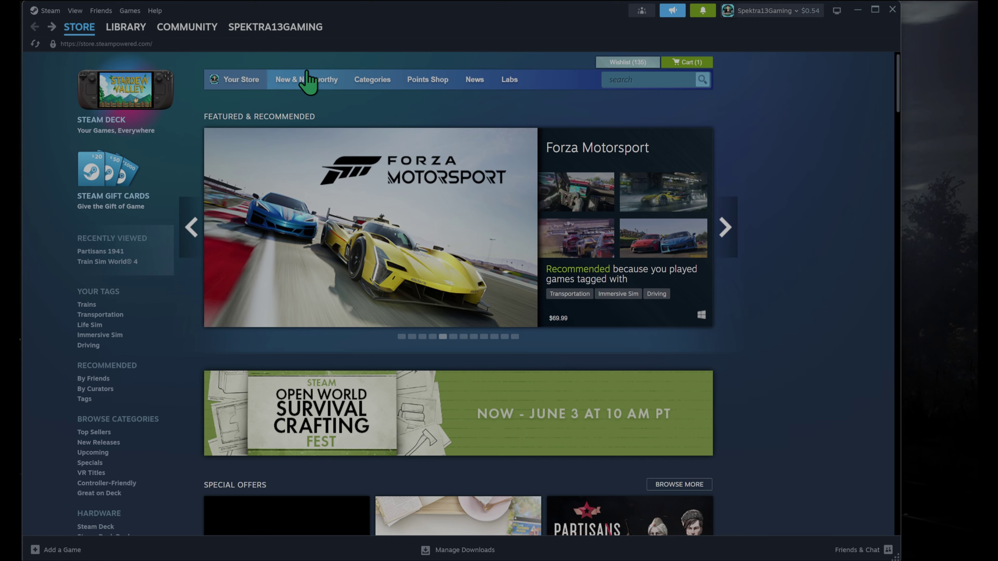
- Switch Family View on for the Steam client
{"action": "left_click", "coordinate": [49, 10]}
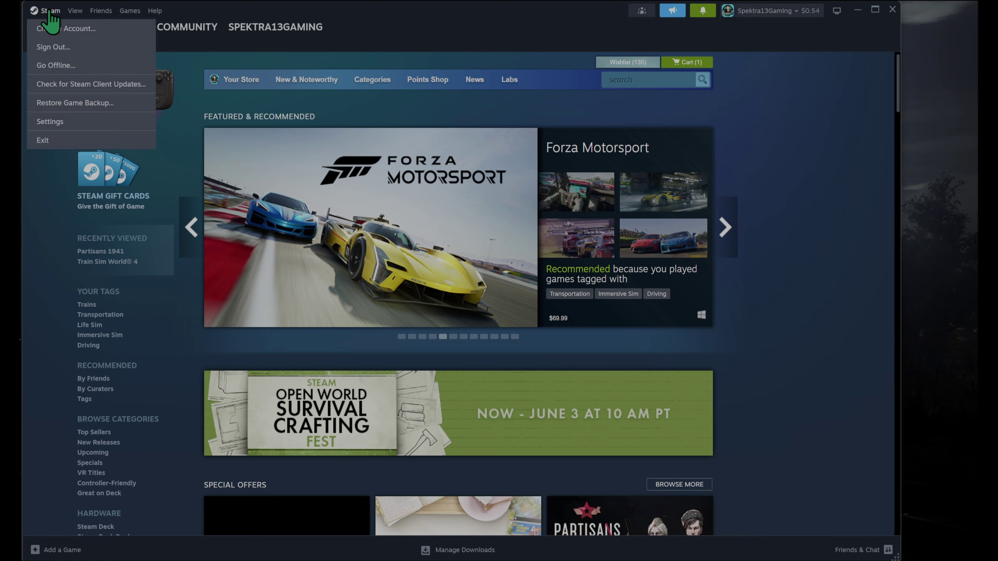
{"action": "left_click", "coordinate": [411, 31]}
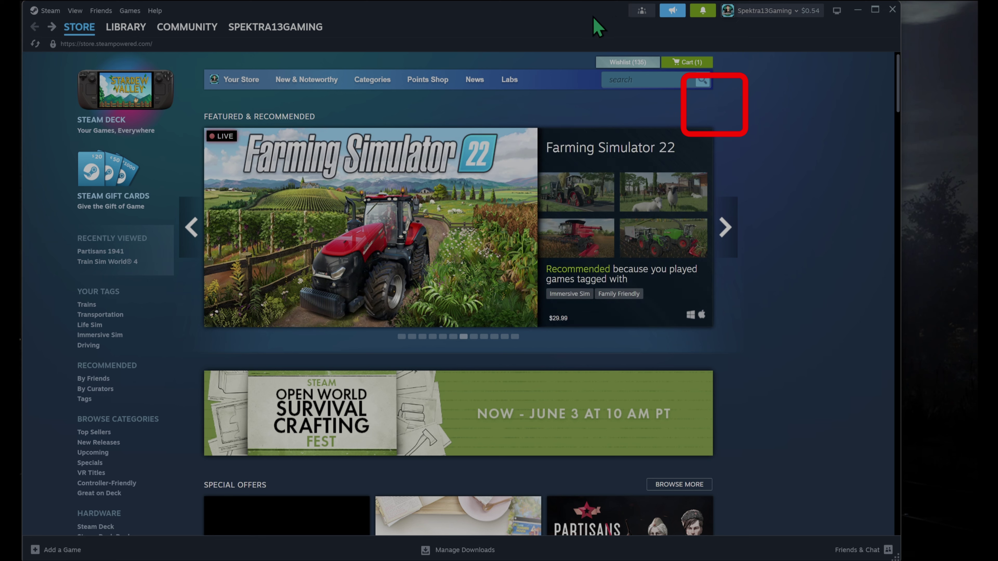
{"action": "left_click", "coordinate": [642, 11]}
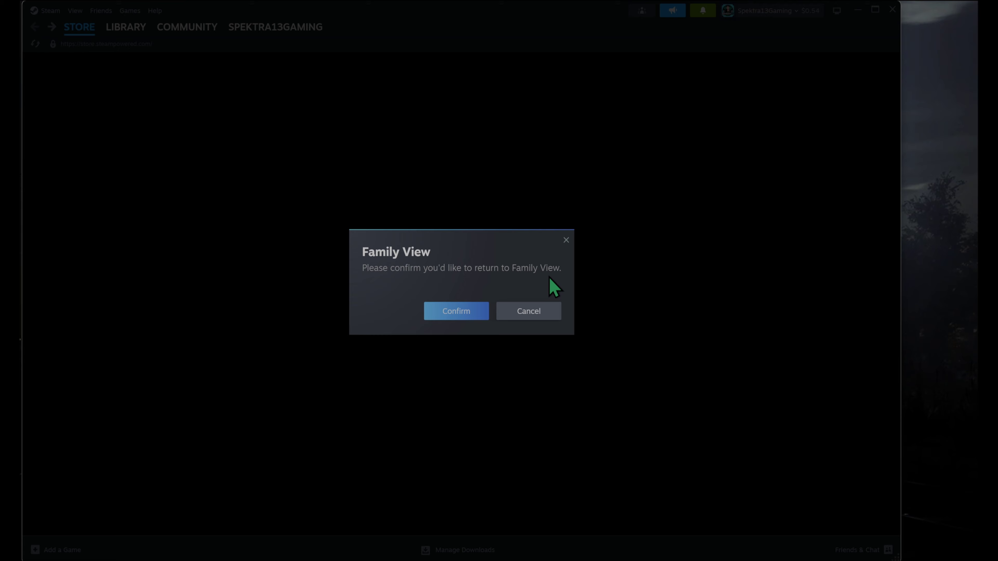
{"action": "left_click", "coordinate": [470, 314]}
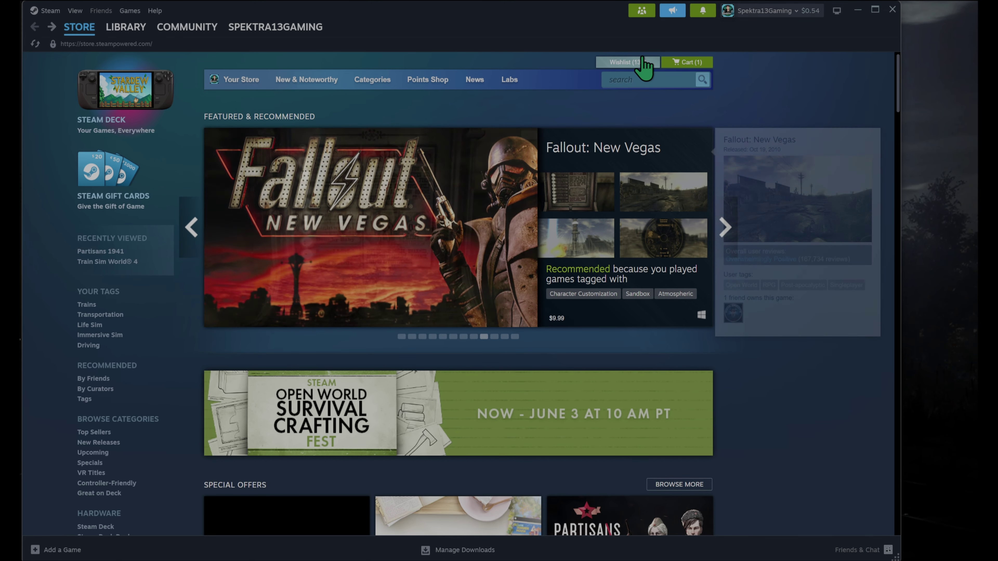
- Exit Family View by entering the PIN, restoring the normal Store page
{"action": "left_click", "coordinate": [642, 11]}
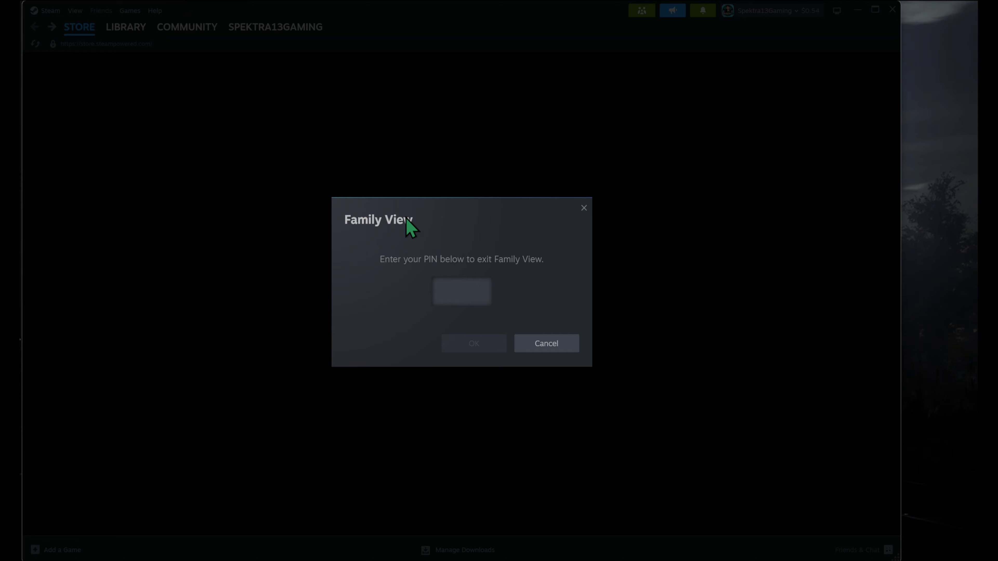
{"action": "type", "text": "1234"}
{"action": "key", "text": "Return"}
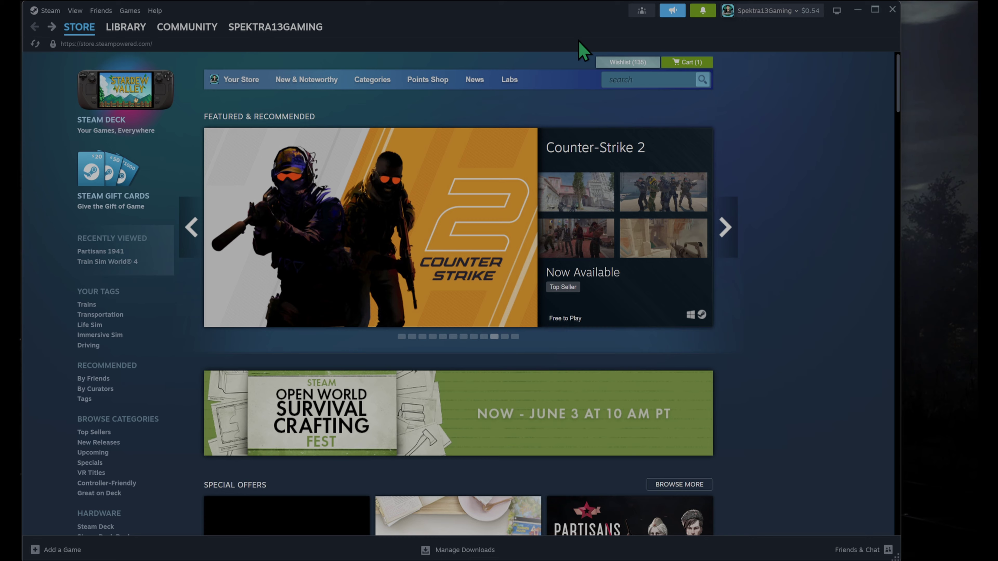
- Open Steam's Settings on the Interface page and scroll down to Taskbar Preferences
{"action": "left_click", "coordinate": [43, 11]}
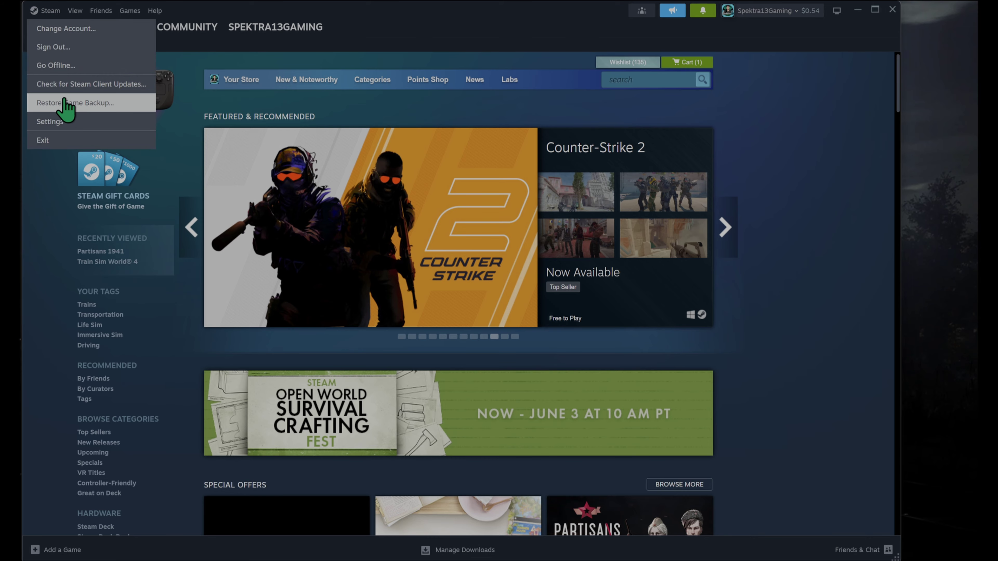
{"action": "left_click", "coordinate": [59, 123]}
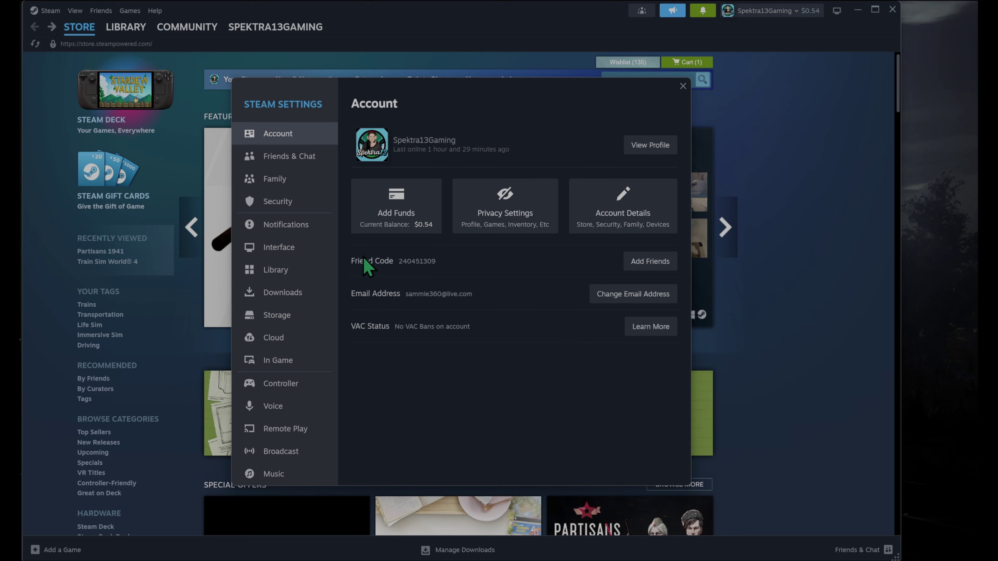
{"action": "left_click", "coordinate": [288, 255]}
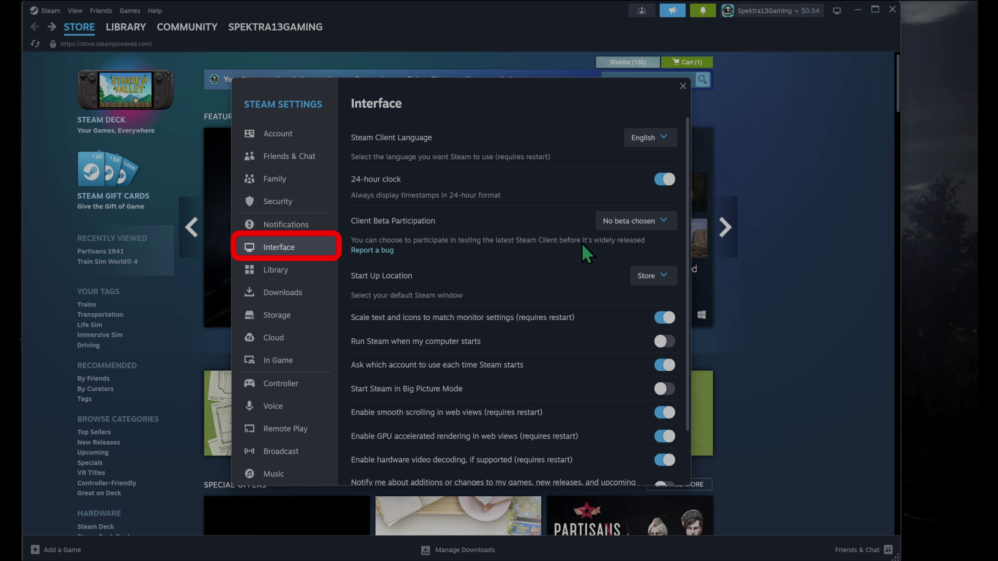
{"action": "scroll", "coordinate": [582, 243], "scroll_direction": "down", "scroll_amount": 2}
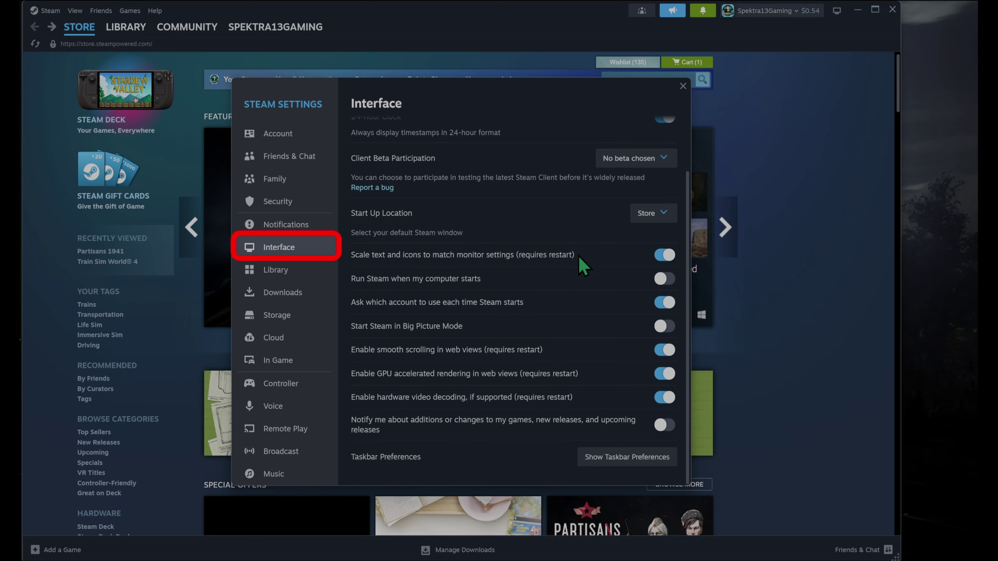
- Expand Taskbar Preferences and scroll to the list of taskbar destination toggles
{"action": "left_click", "coordinate": [618, 458]}
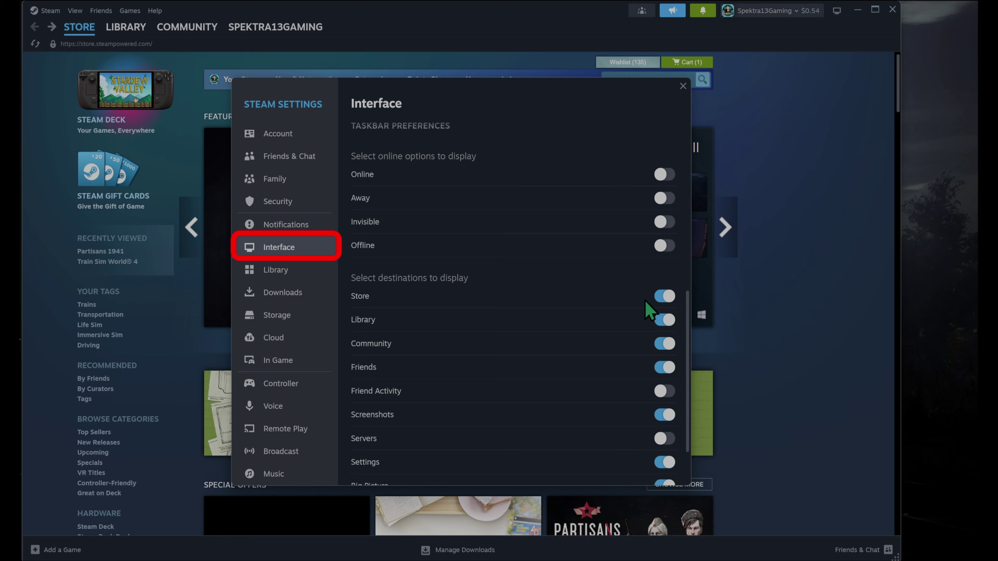
{"action": "left_click_drag", "start_coordinate": [689, 303], "coordinate": [686, 315]}
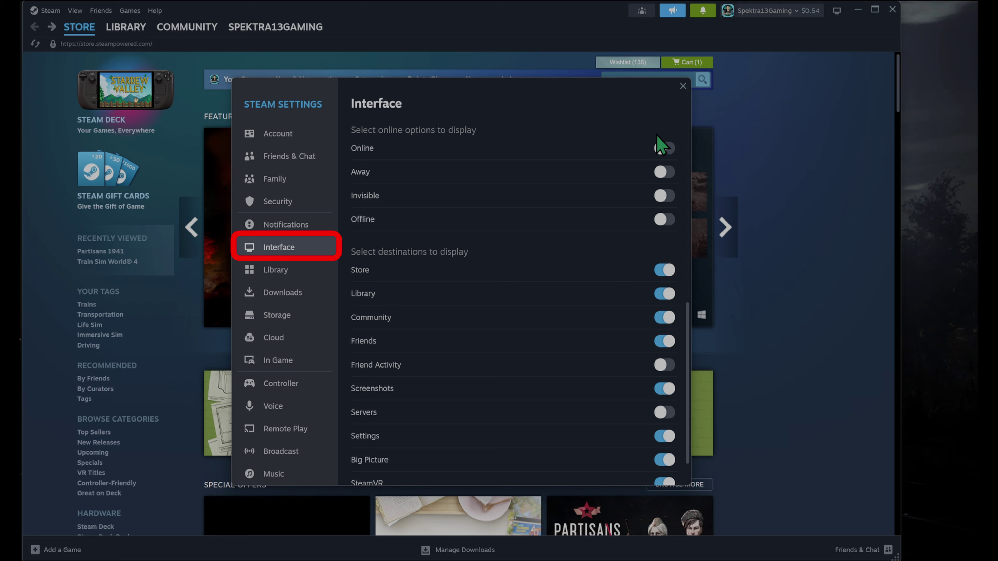
{"action": "scroll", "coordinate": [610, 218], "scroll_direction": "up", "scroll_amount": 3}
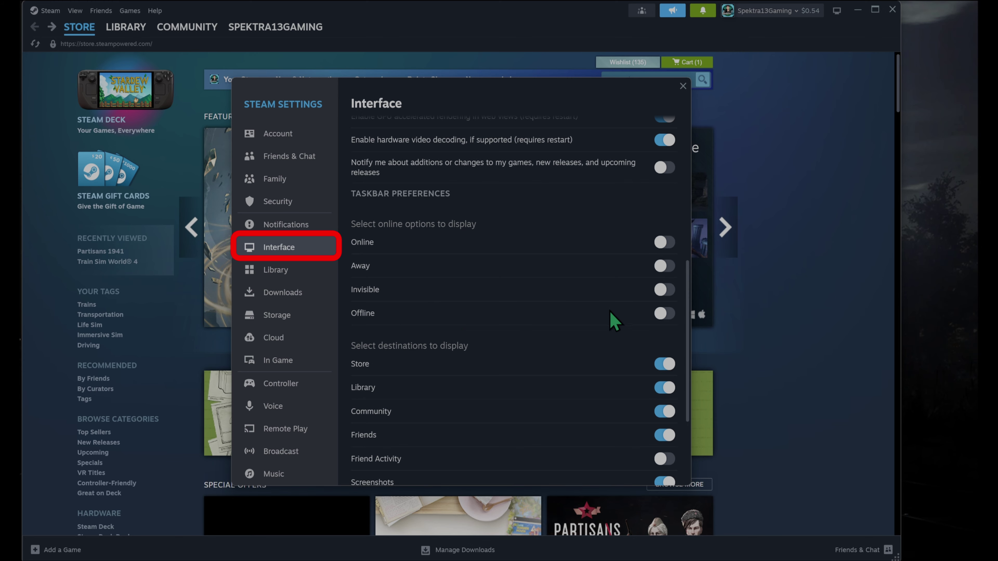
{"action": "scroll", "coordinate": [607, 307], "scroll_direction": "down", "scroll_amount": 3}
{"action": "scroll", "coordinate": [615, 294], "scroll_direction": "down", "scroll_amount": 2}
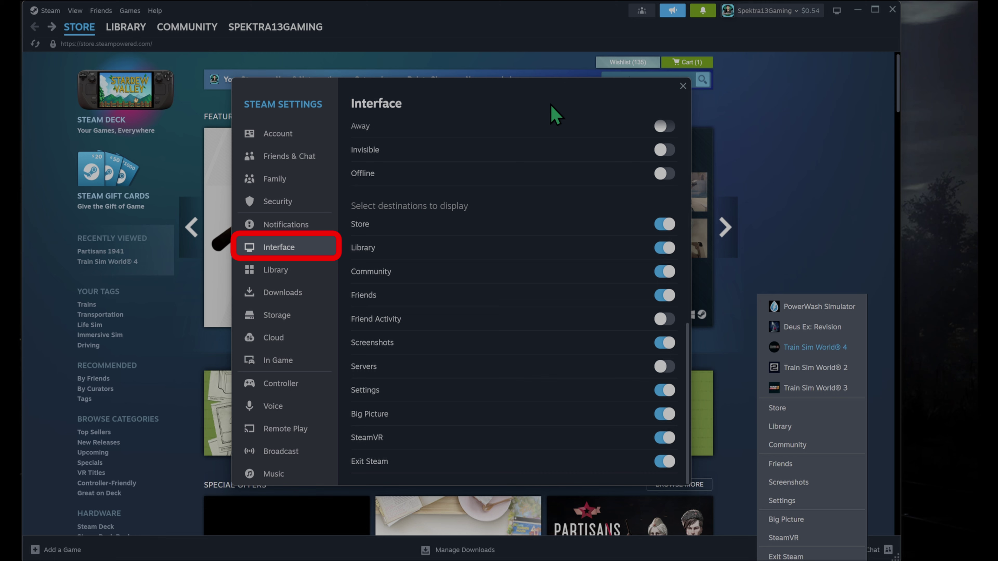
{"action": "left_click", "coordinate": [560, 101]}
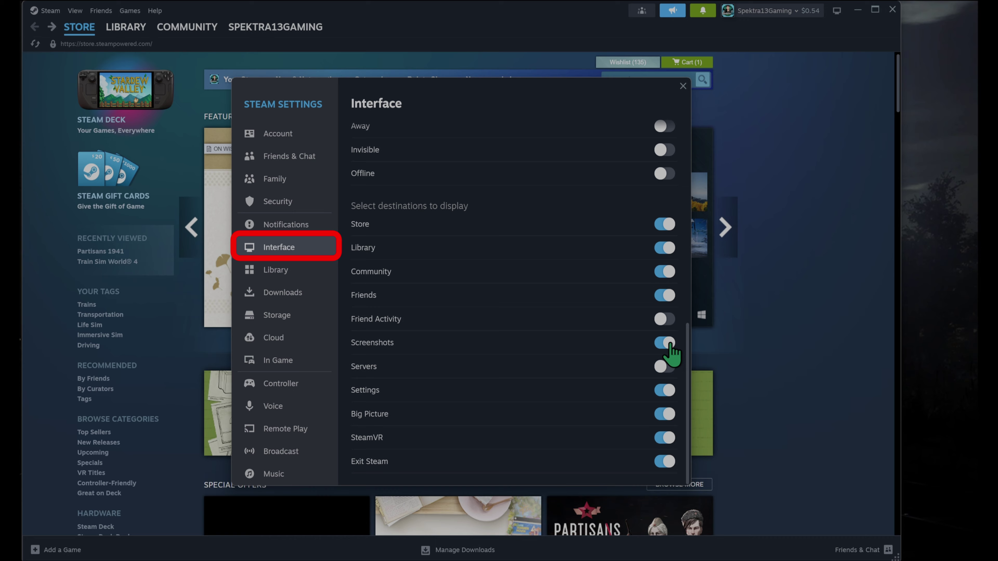
- Turn on Screenshots as a taskbar destination and confirm it appears in the tray menu
{"action": "left_click", "coordinate": [668, 344]}
{"action": "right_click", "coordinate": [903, 560]}
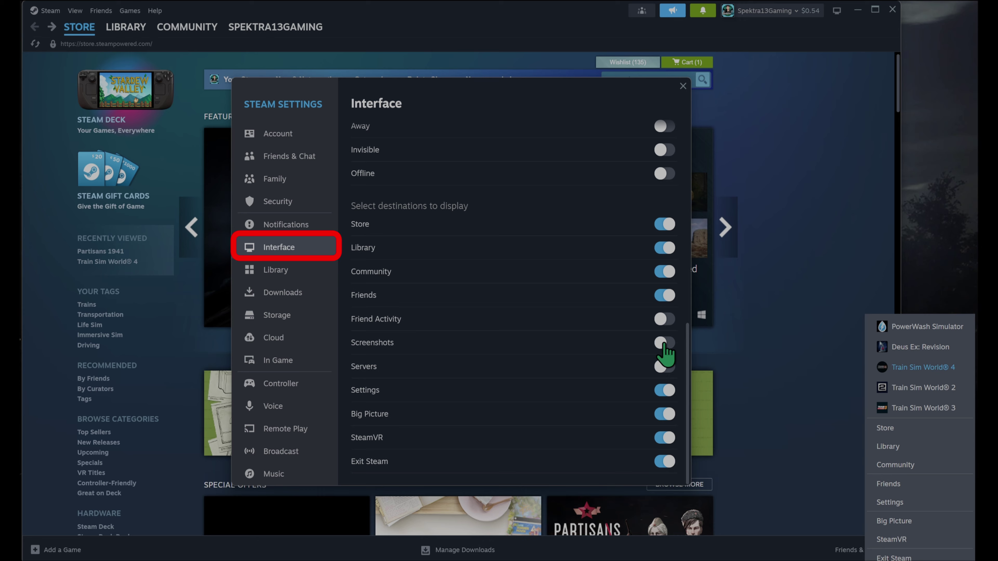
{"action": "left_click", "coordinate": [665, 344]}
{"action": "left_click", "coordinate": [665, 344]}
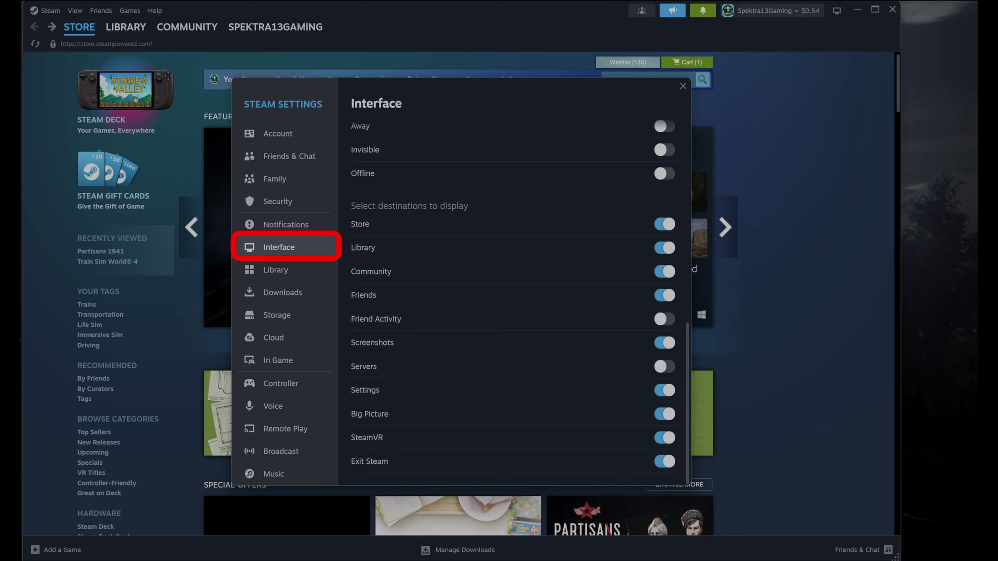
{"action": "right_click", "coordinate": [903, 560]}
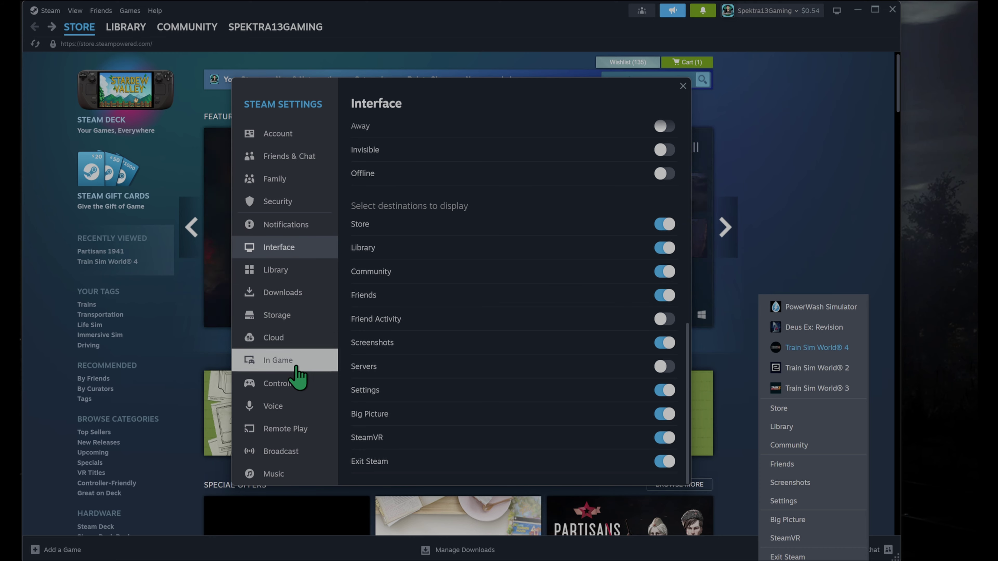
- On the In Game page, keep the FPS counter at Top-left with high-contrast colour on, then scroll to Screenshots
{"action": "left_click", "coordinate": [294, 367]}
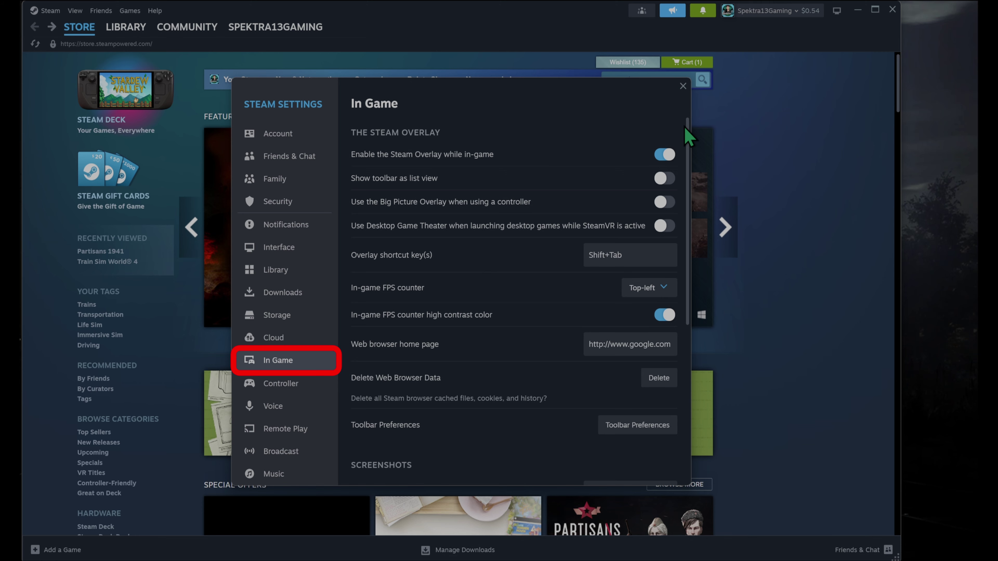
{"action": "scroll", "coordinate": [688, 136], "scroll_direction": "down", "scroll_amount": 3}
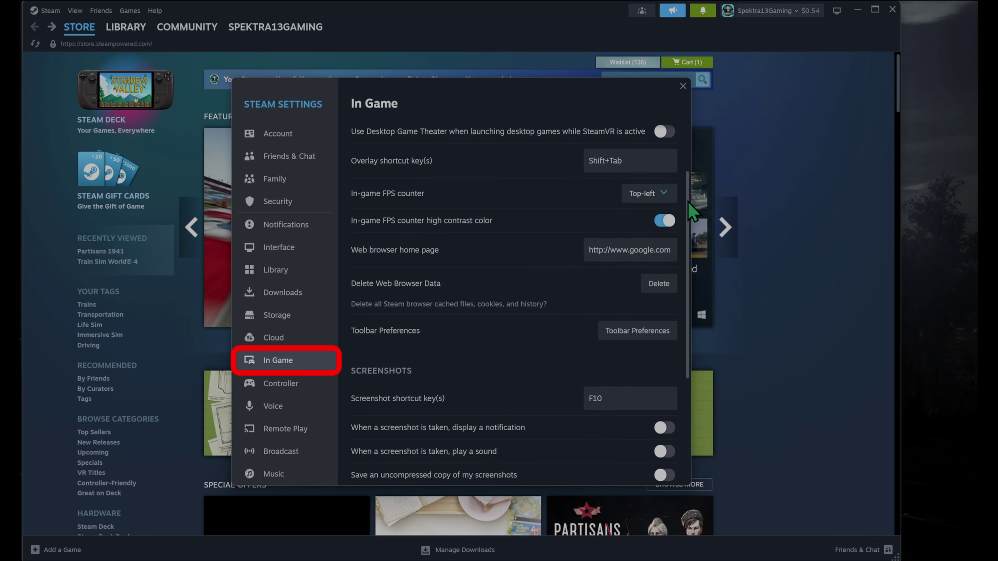
{"action": "scroll", "coordinate": [688, 202], "scroll_direction": "up", "scroll_amount": 1}
{"action": "left_click", "coordinate": [663, 244]}
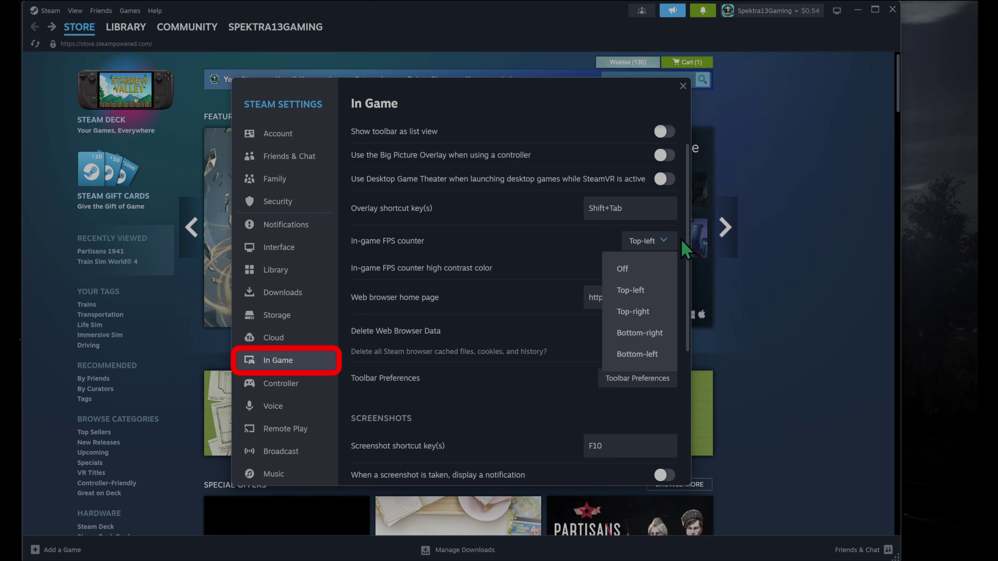
{"action": "left_click", "coordinate": [685, 248]}
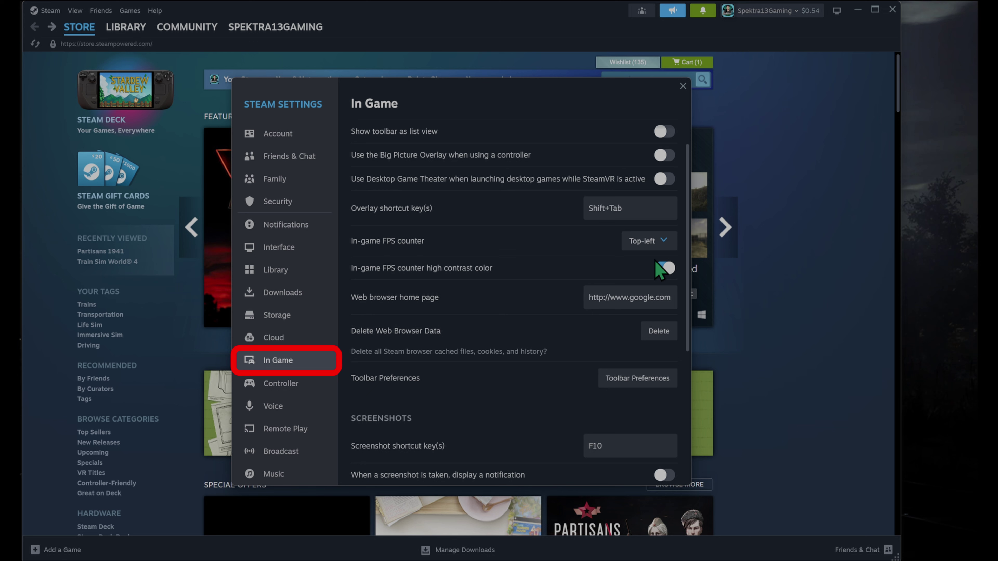
{"action": "left_click", "coordinate": [668, 268]}
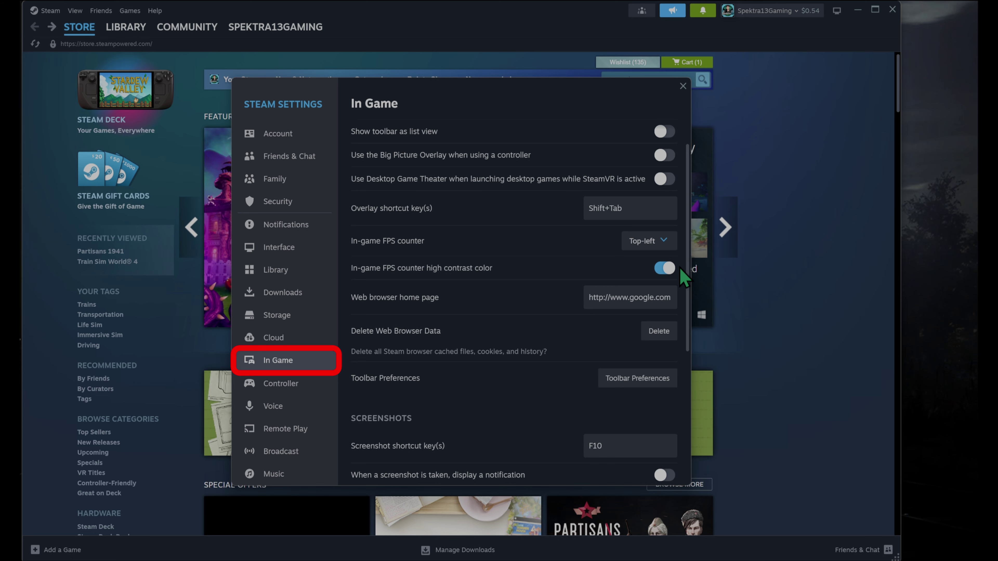
{"action": "left_click_drag", "start_coordinate": [687, 257], "coordinate": [685, 397]}
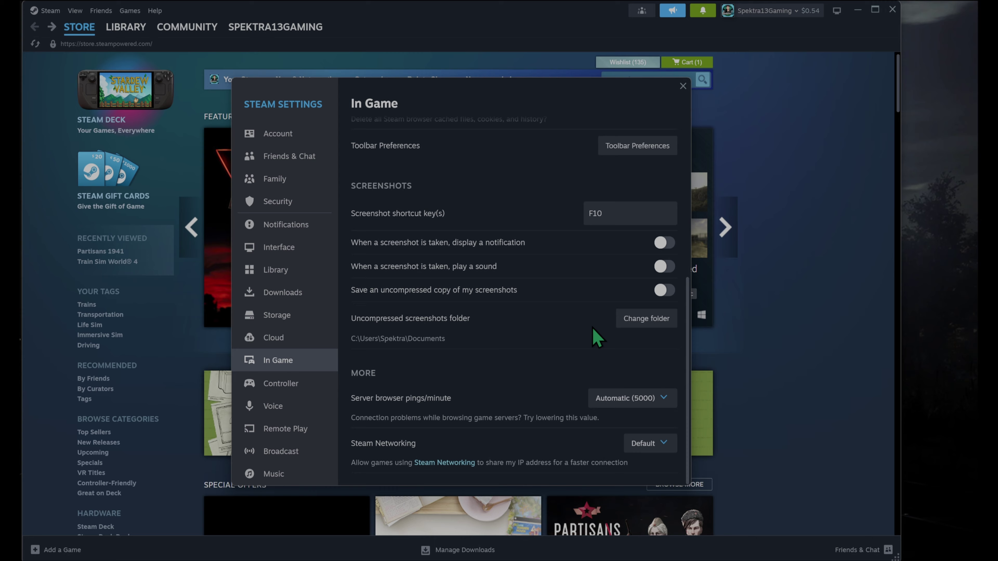
- Drag the Steam Settings window over to the left side of the screen
{"action": "left_click_drag", "start_coordinate": [598, 87], "coordinate": [388, 88]}
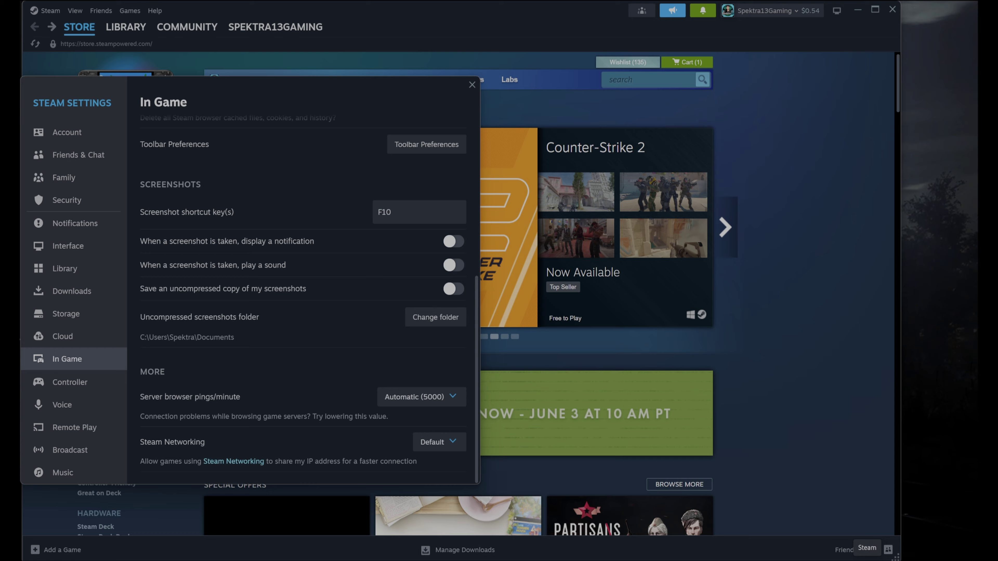
- Open the Screenshot Manager from the Steam tray menu's Screenshots entry
{"action": "right_click", "coordinate": [866, 558]}
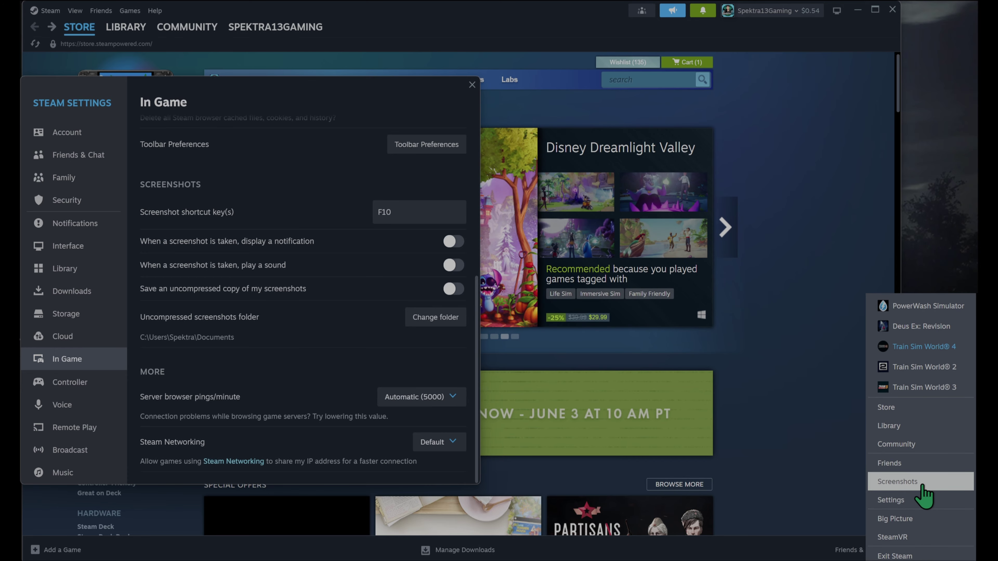
{"action": "left_click", "coordinate": [899, 482]}
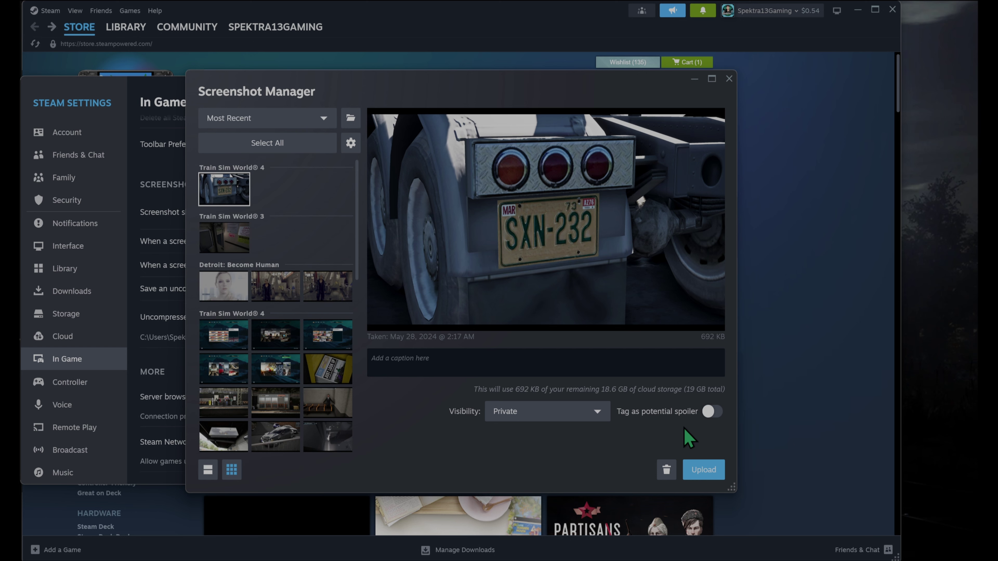
- Leave the screenshot untagged as a spoiler, move the Screenshot Manager right, and bring Settings forward
{"action": "left_click", "coordinate": [711, 411]}
{"action": "left_click", "coordinate": [711, 411]}
{"action": "left_click_drag", "start_coordinate": [528, 90], "coordinate": [606, 98]}
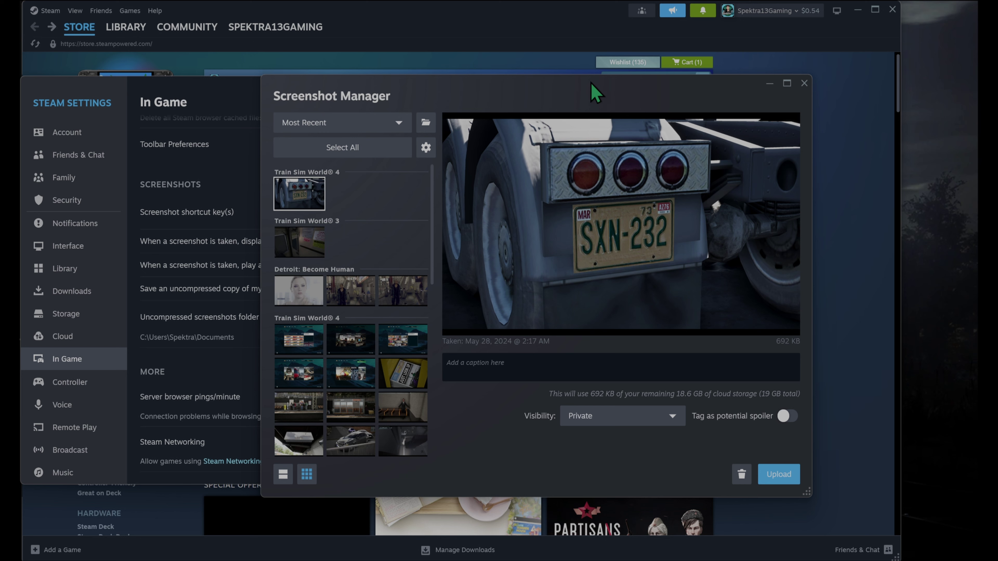
{"action": "left_click", "coordinate": [210, 98]}
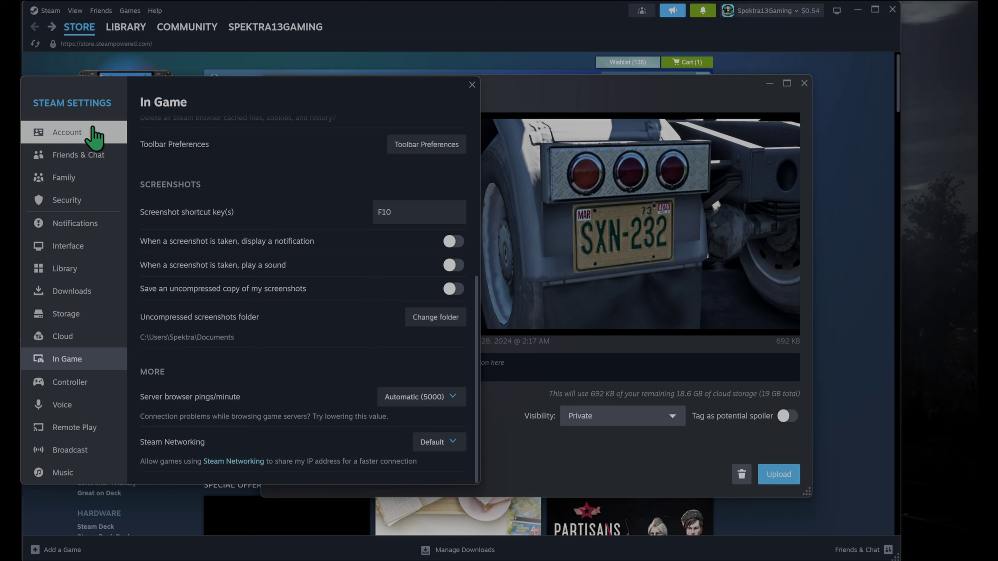
- Show the Friends & Chat settings page, nudge Settings left, and bring the Screenshot Manager forward
{"action": "left_click", "coordinate": [96, 154]}
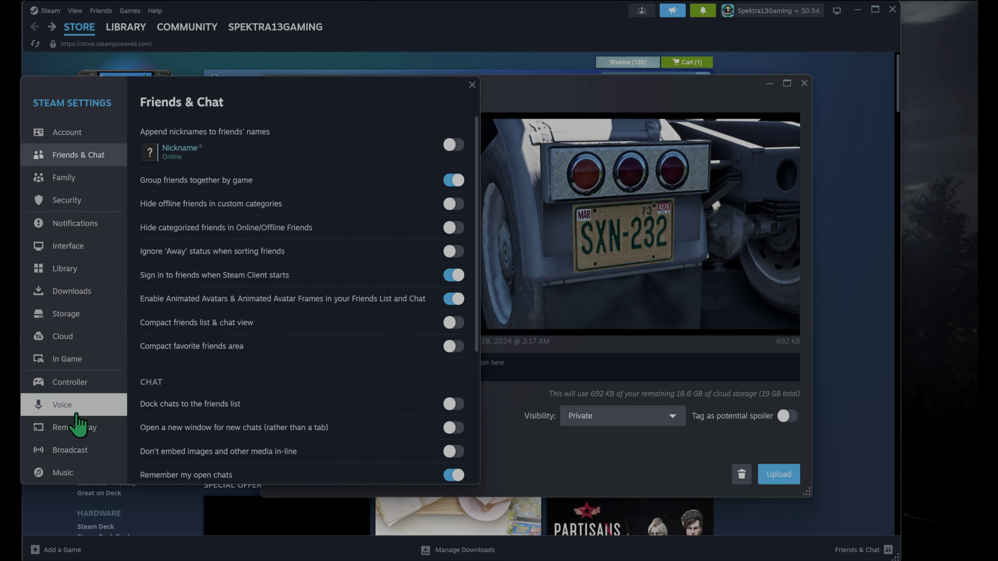
{"action": "left_click_drag", "start_coordinate": [428, 96], "coordinate": [397, 93]}
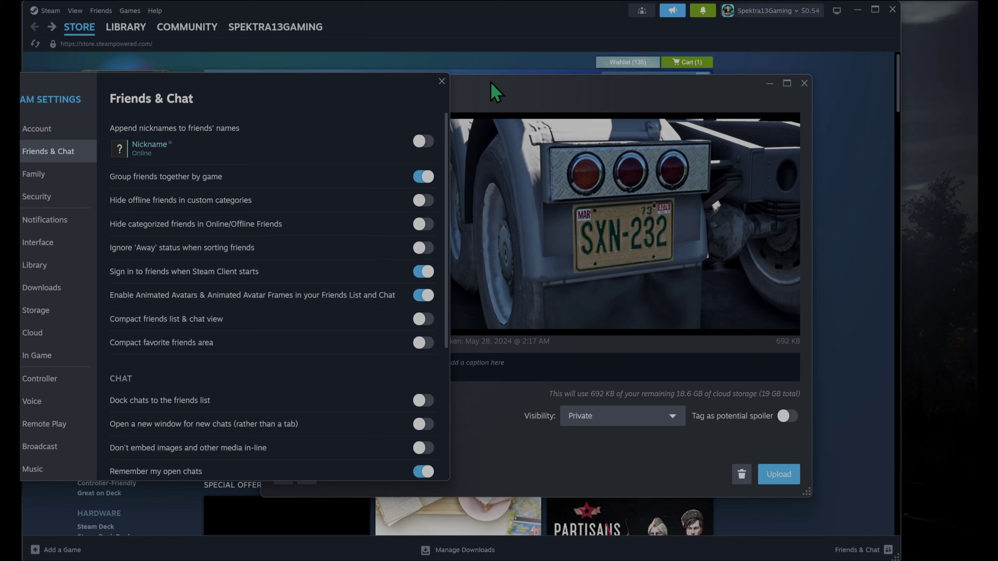
{"action": "left_click", "coordinate": [495, 93]}
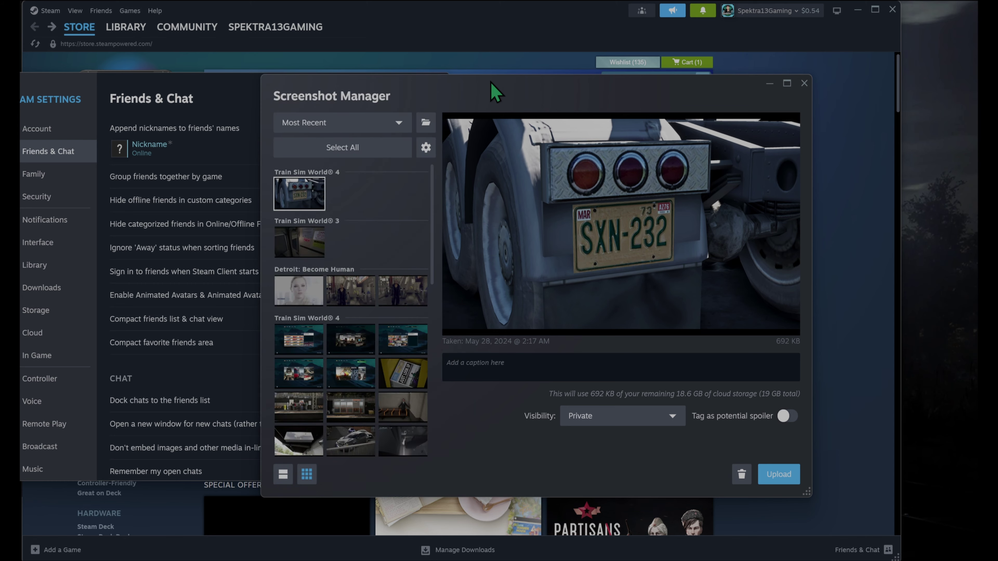